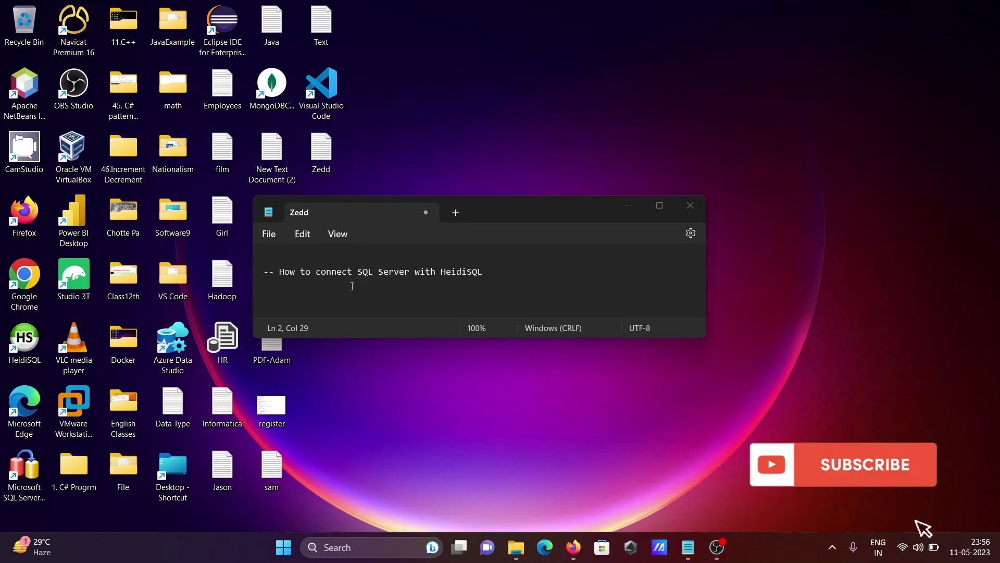
Step: Minimise the Zedd notes window to reveal the desktop icons
click(627, 204)
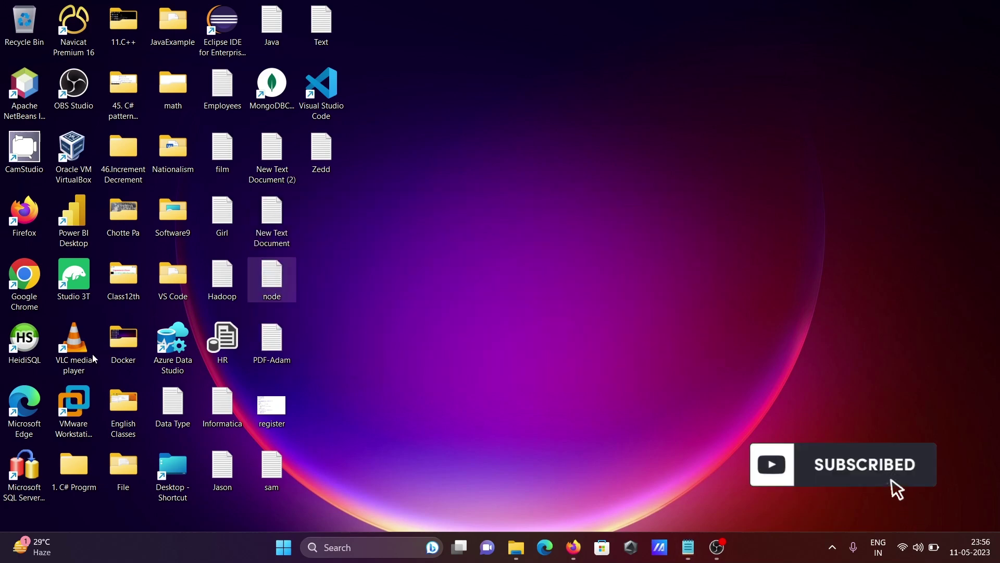
Step: Launch HeidiSQL and create a new session named SQL_SERVER_CONN in the session manager
double_click(32, 352)
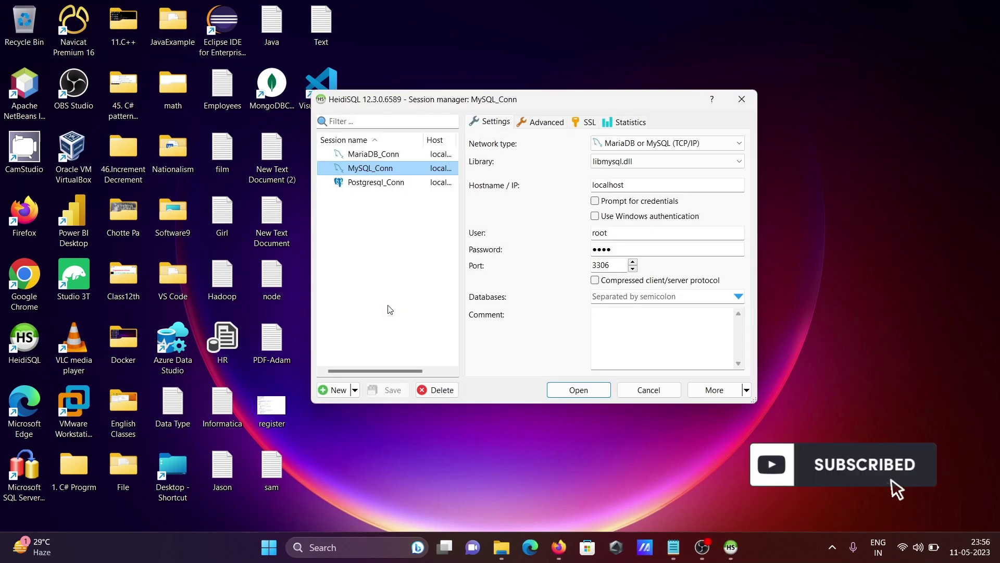
click(334, 389)
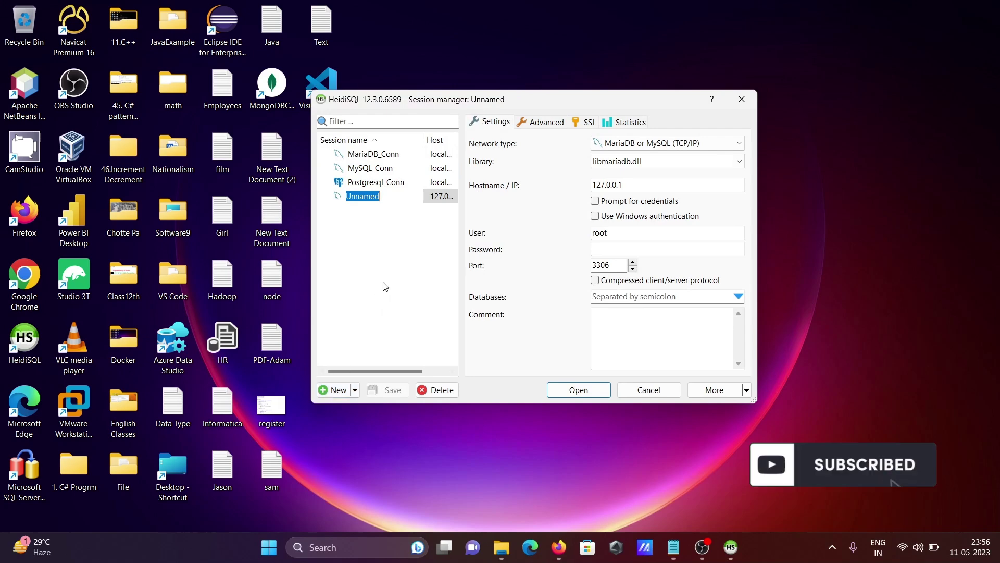
key(BackSpace)
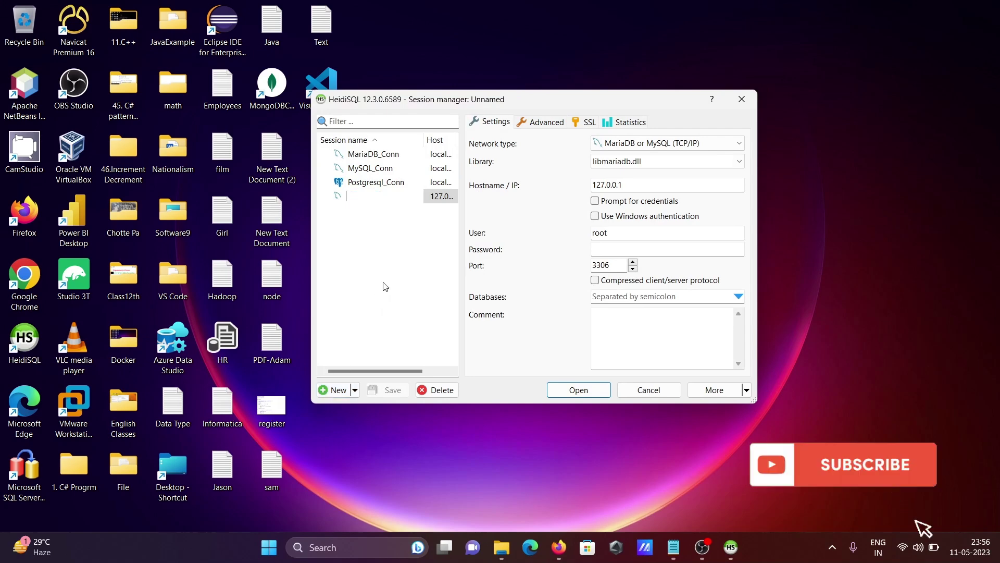
text(SQL)
key(Return)
text(_s)
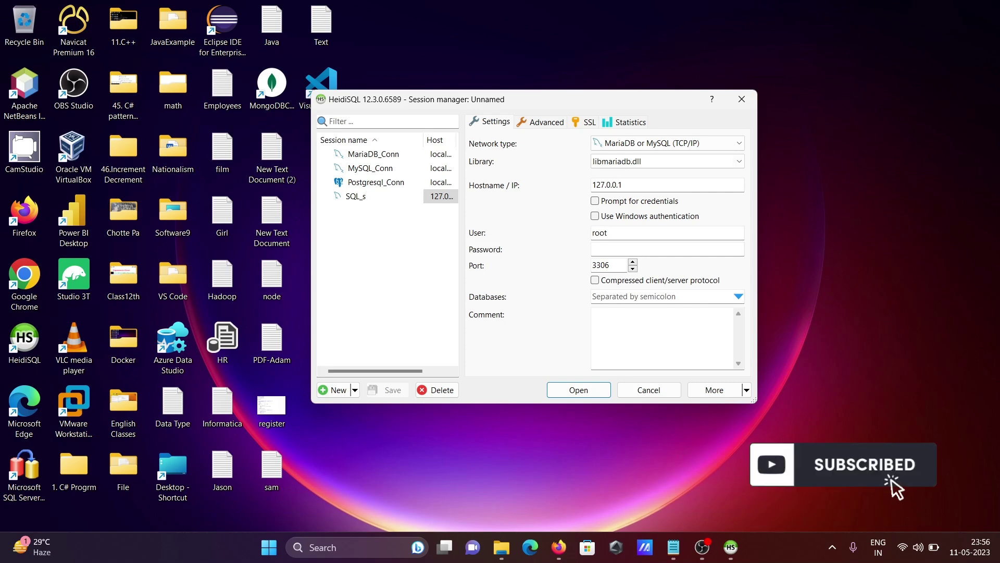
text(ERVER)
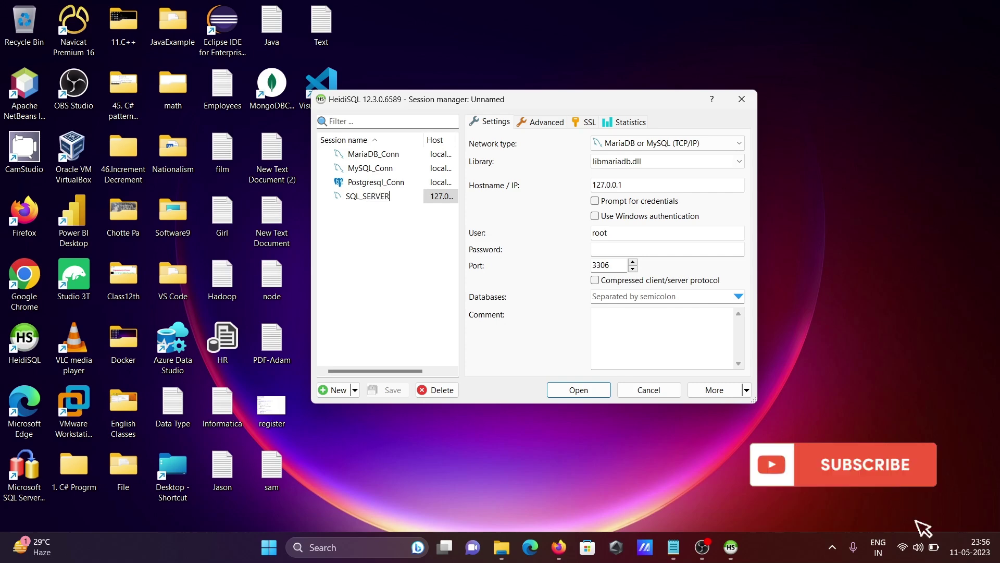
text(_CO)
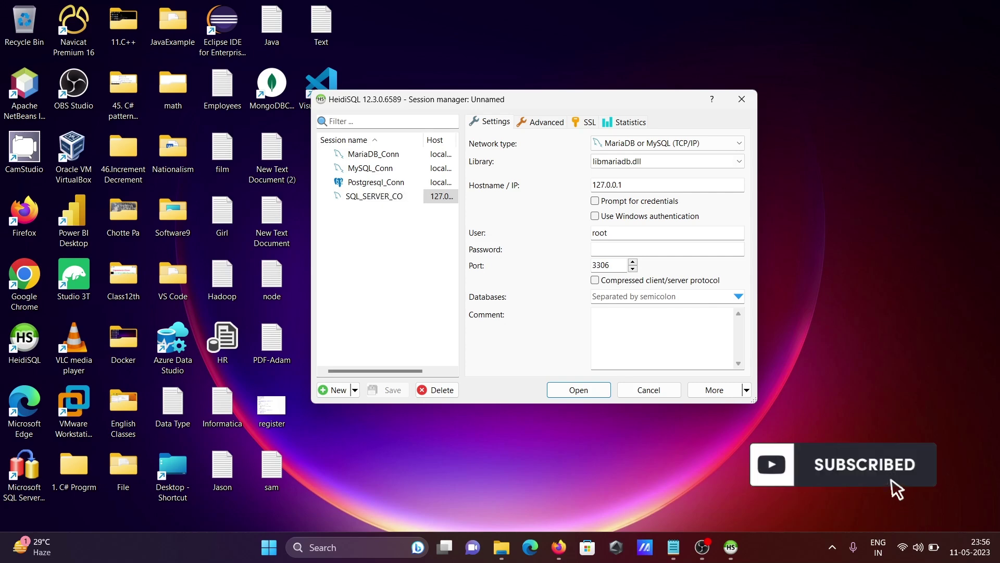
text(NN)
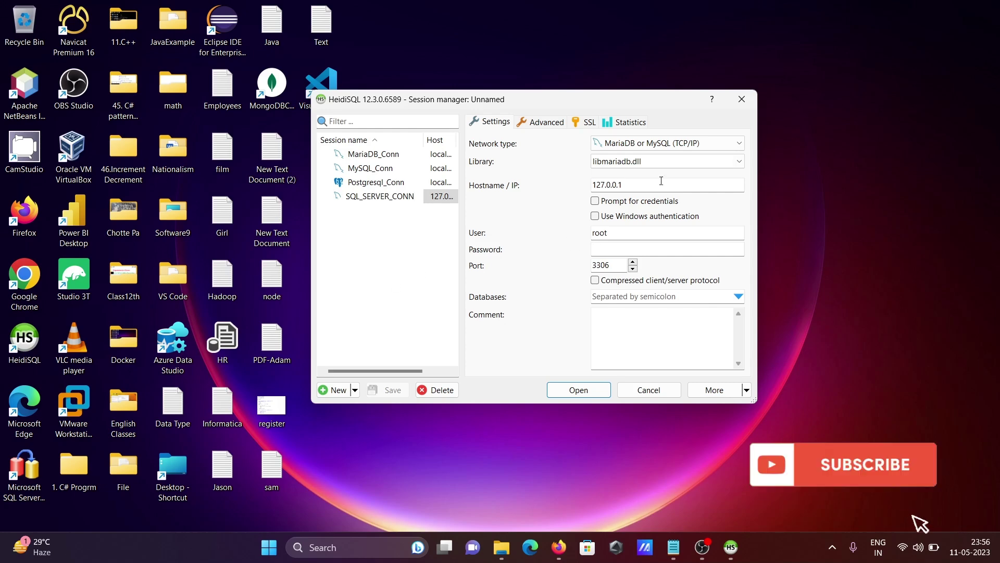
Step: Set the session to Microsoft SQL Server (named pipe) with hostname localhost
key(Return)
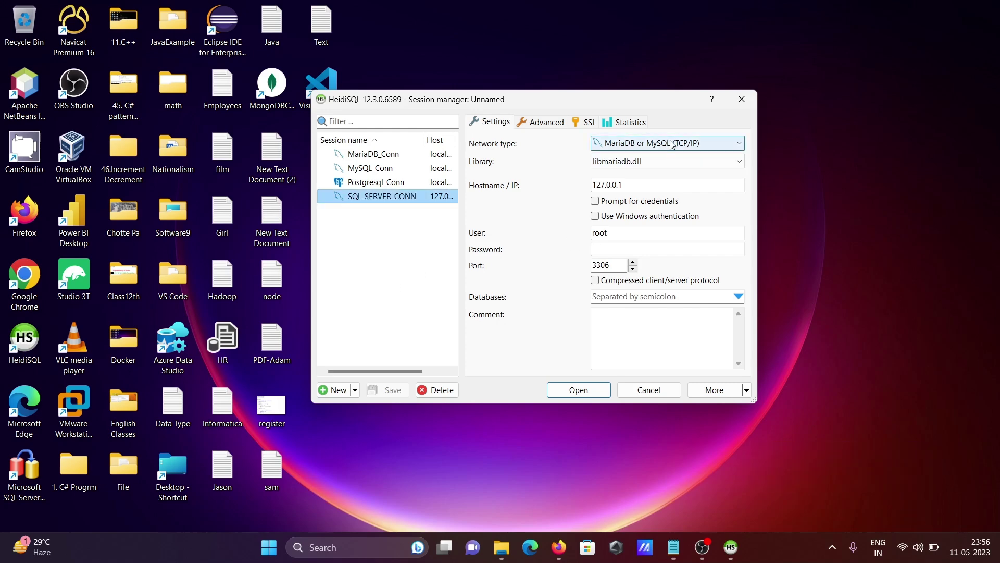
click(672, 145)
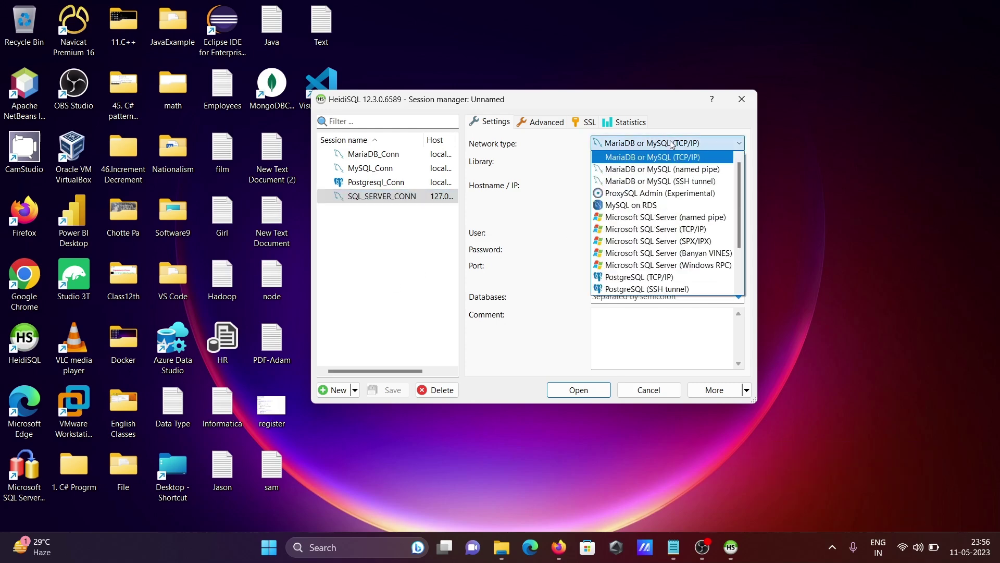
click(658, 217)
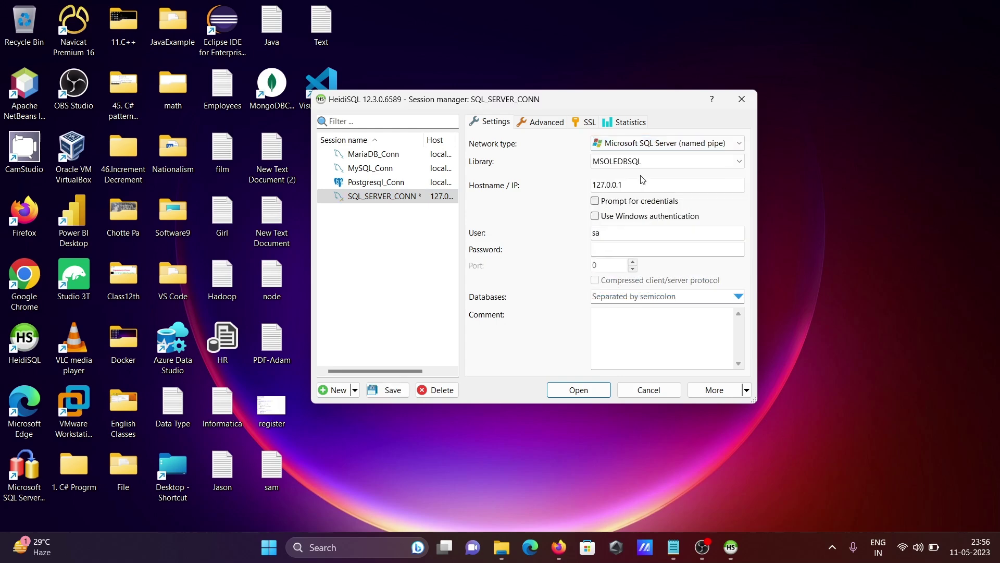
drag(637, 181, 524, 189)
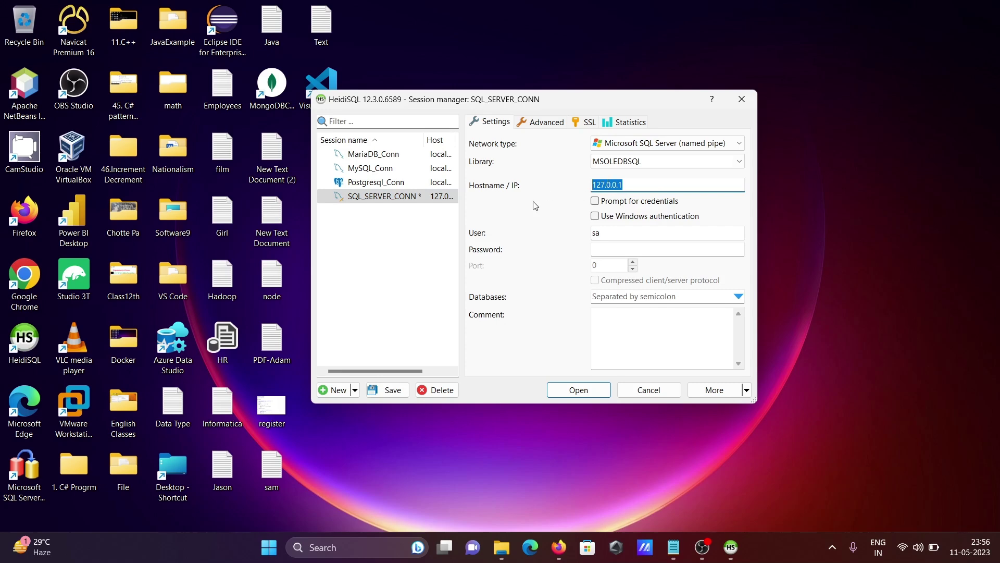
text(localhost)
Step: Keep SQL authentication as user sa with a password and start connecting
click(598, 222)
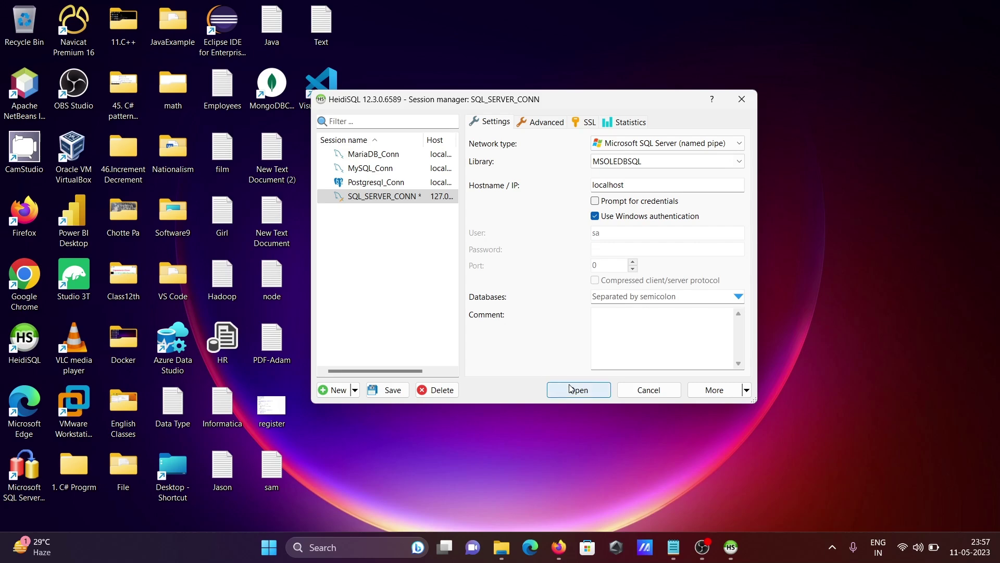
click(597, 218)
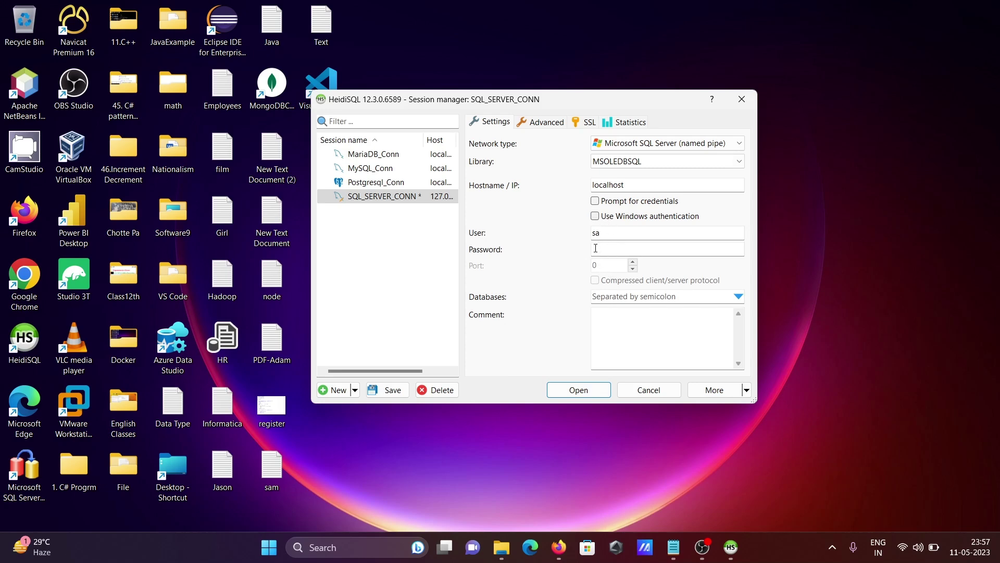
click(595, 248)
click(581, 389)
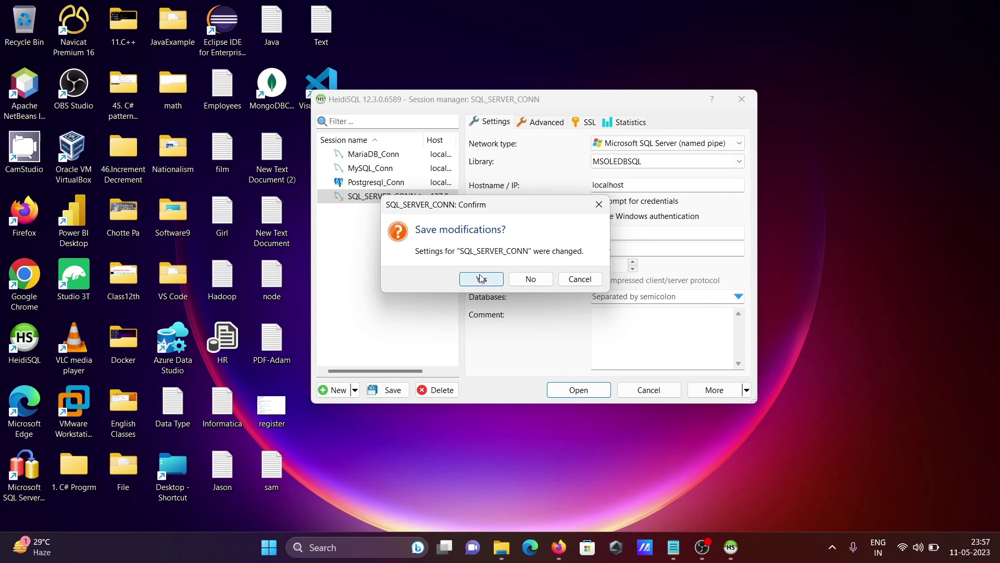
Step: Save the session modifications and connect, listing the server's six databases
click(494, 273)
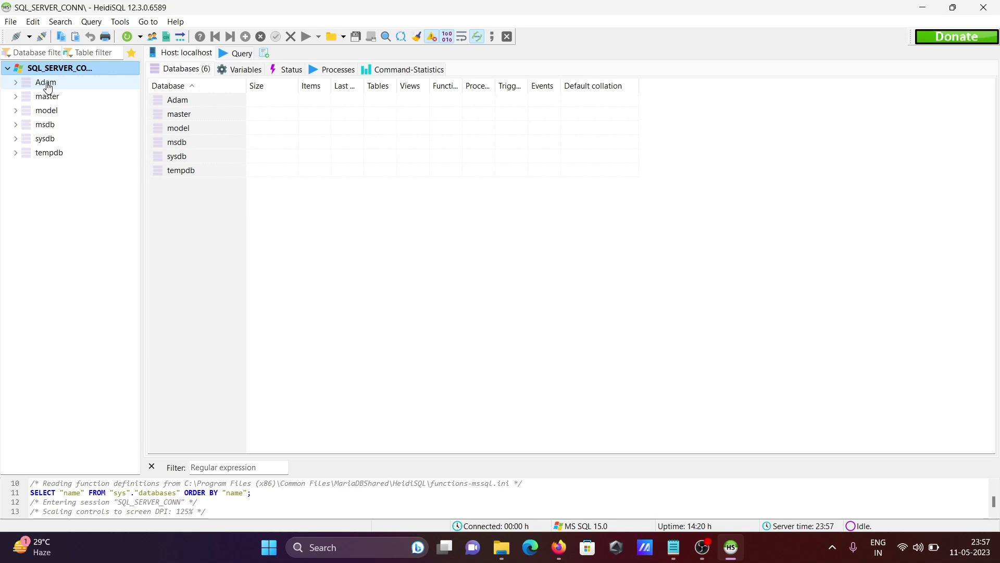
Step: Launch SQL Server Management Studio via Windows search and expand the Adam database's objects in HeidiSQL
click(336, 549)
text(ssms)
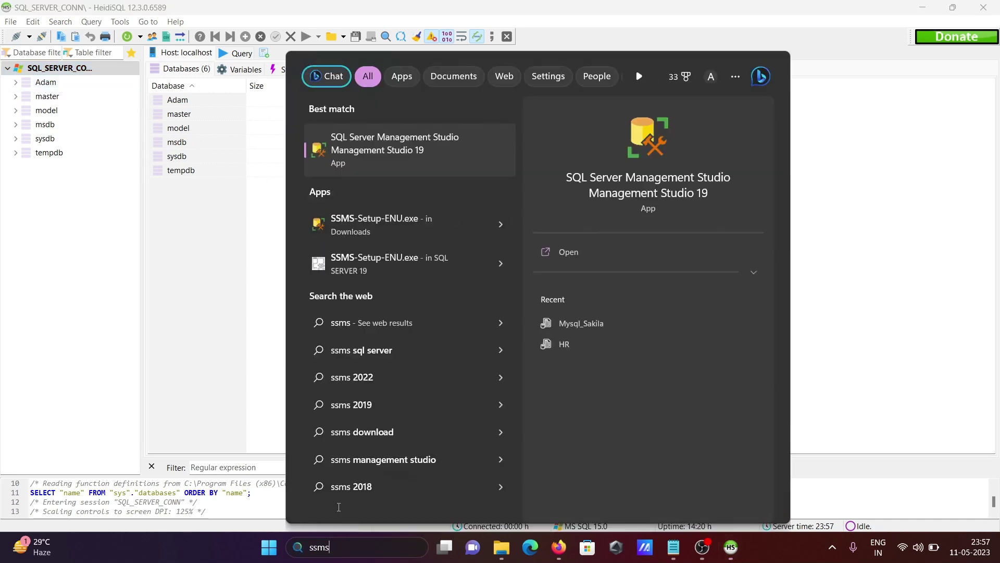
click(380, 152)
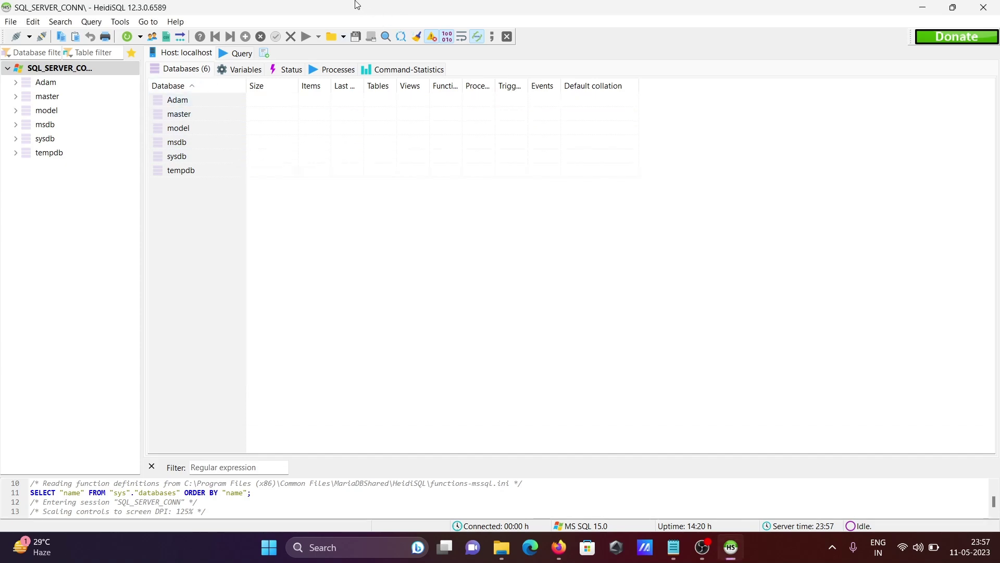
click(43, 83)
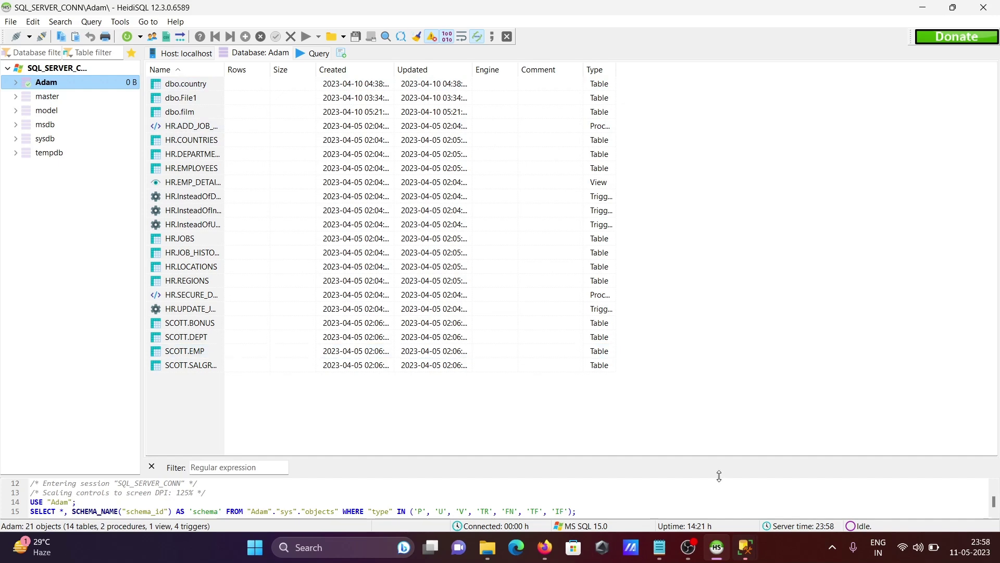
click(747, 550)
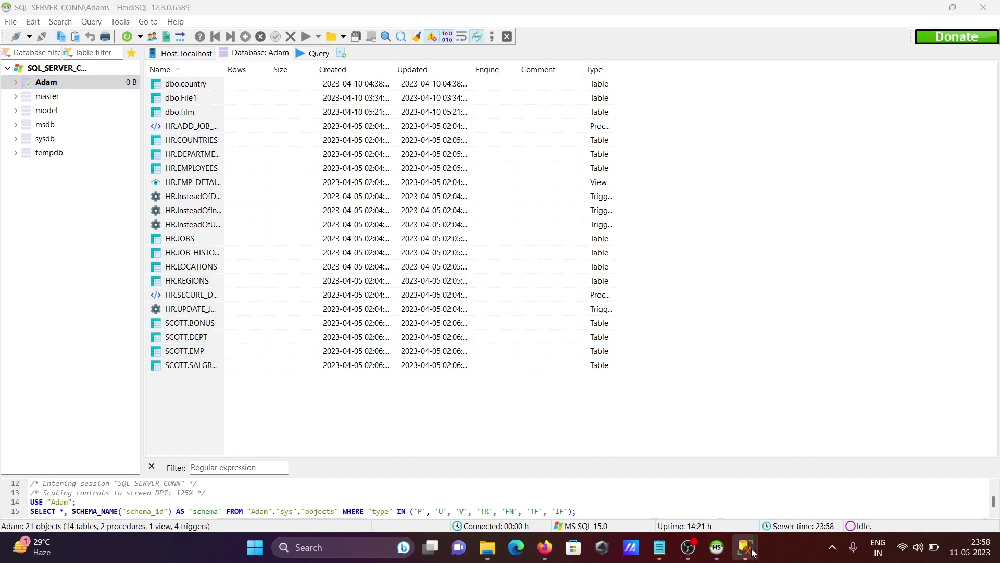
Step: Bring SSMS to the front and connect to the ADAM server
click(752, 553)
click(781, 484)
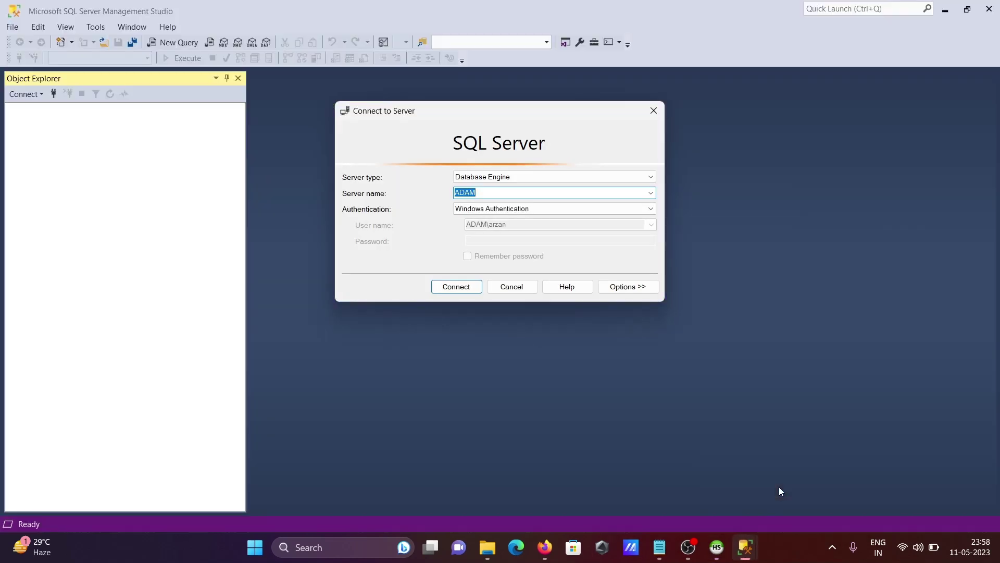
click(469, 287)
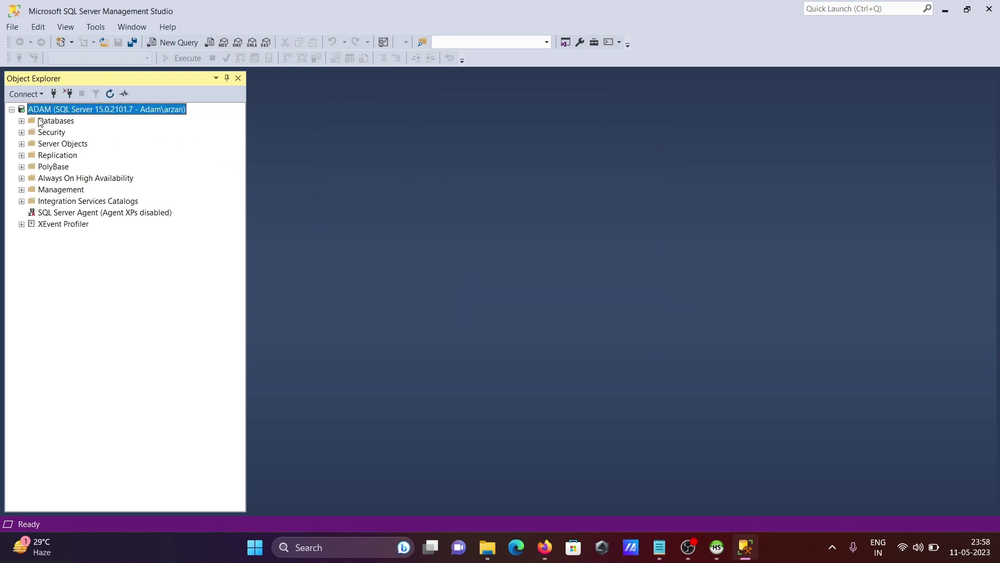
Step: Expand Databases > Adam > Tables in Object Explorer, then return to HeidiSQL
click(21, 120)
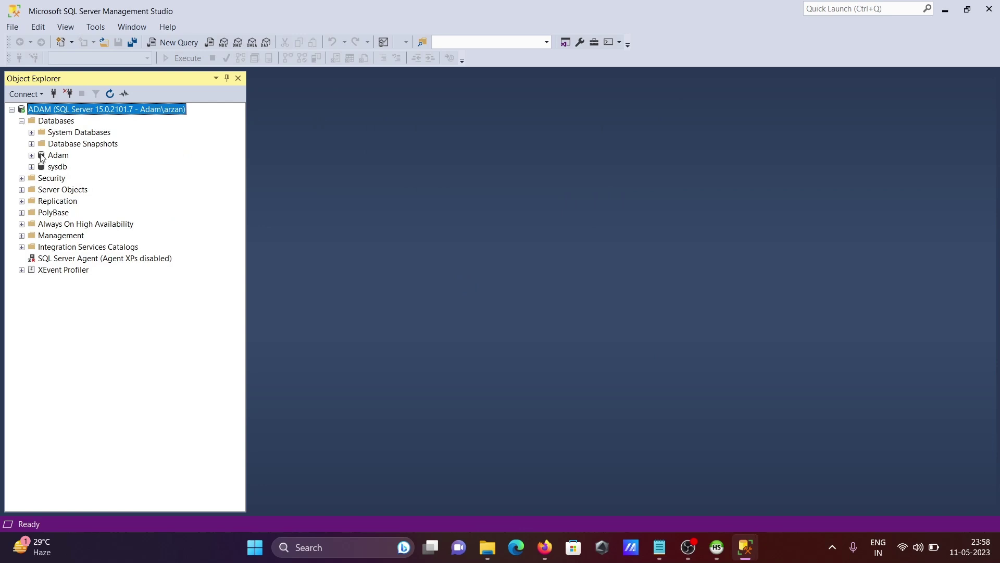
click(32, 155)
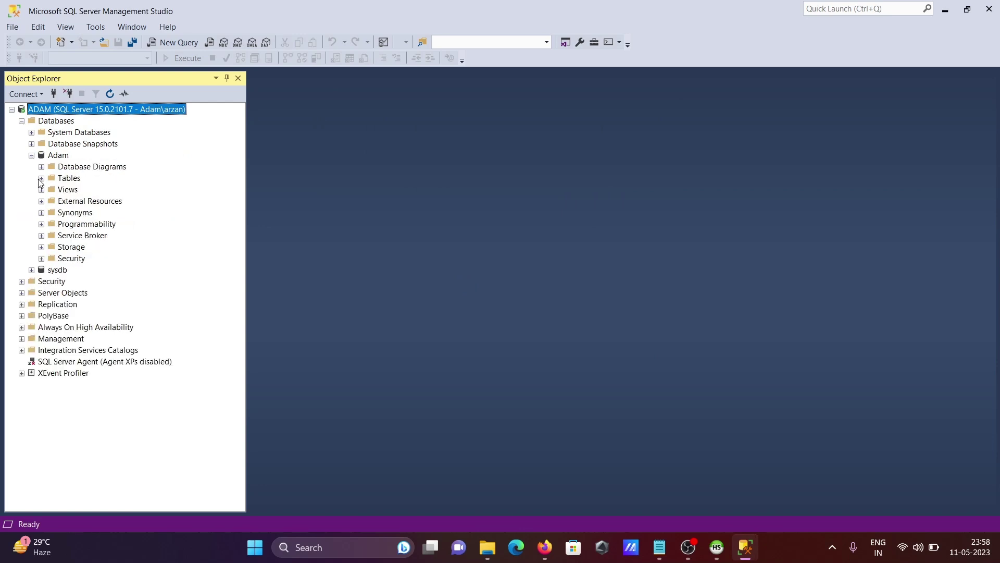
click(41, 179)
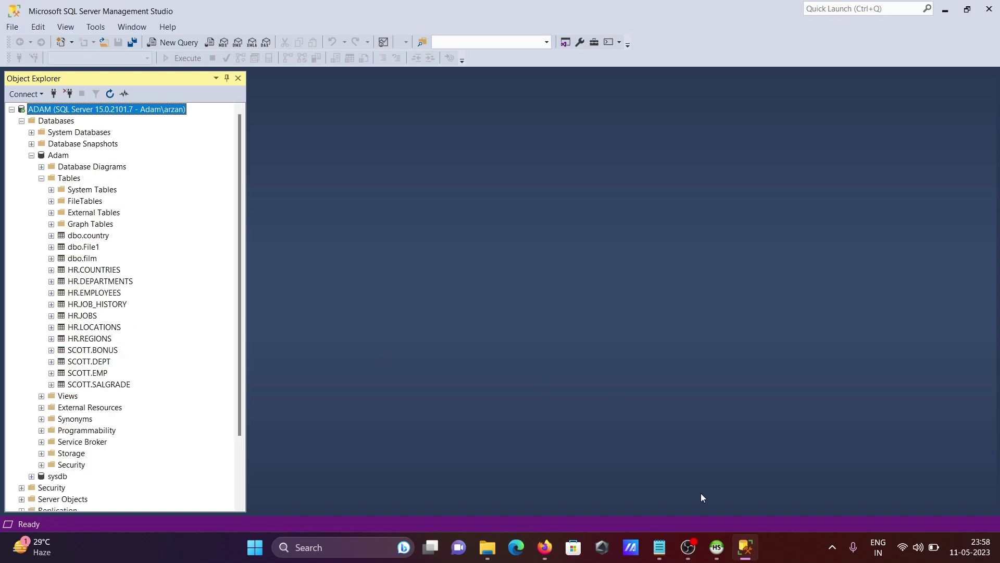
click(717, 547)
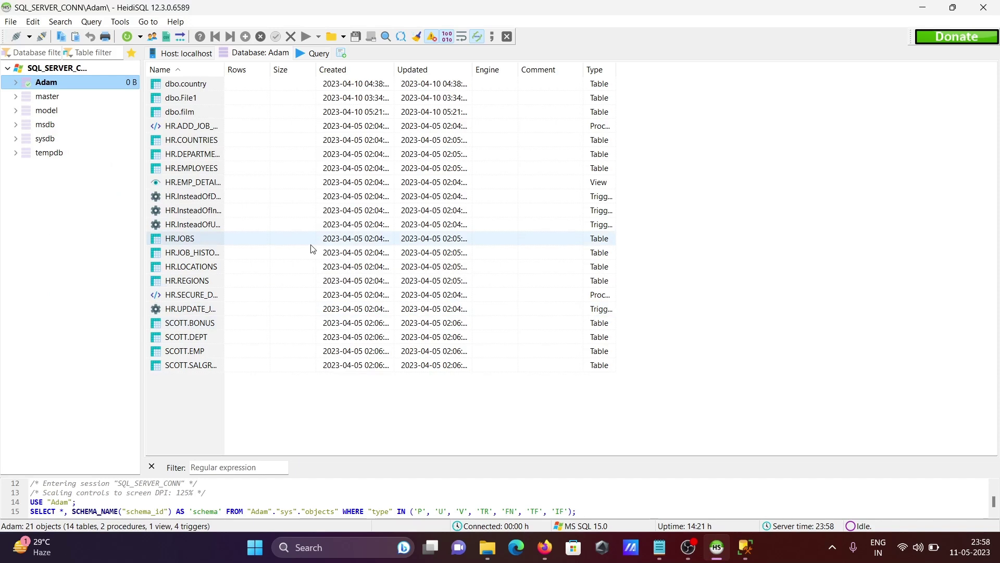
Step: Review dbo.country's columns, indexes and its 109 rows, then return to the Adam object list
double_click(188, 85)
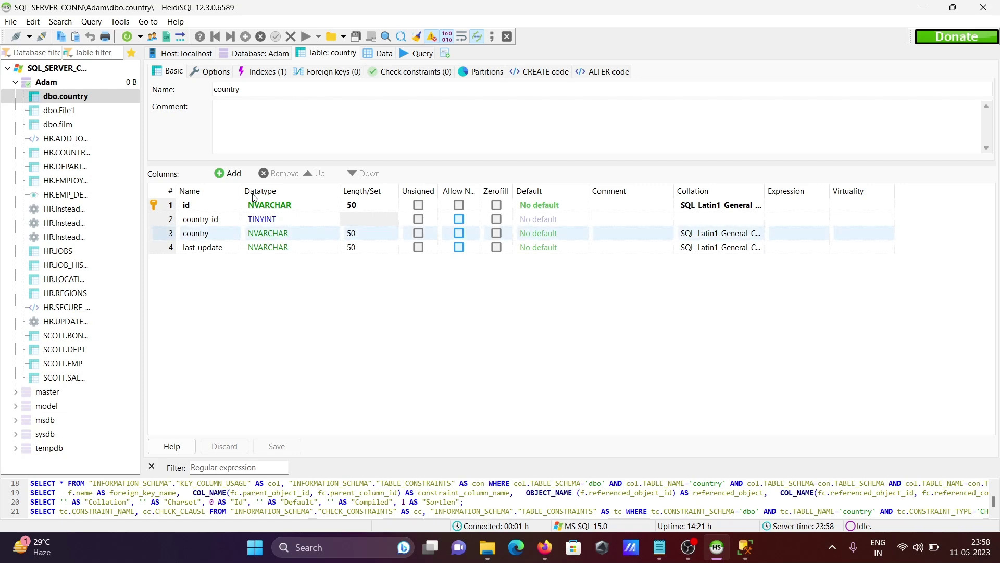
click(266, 72)
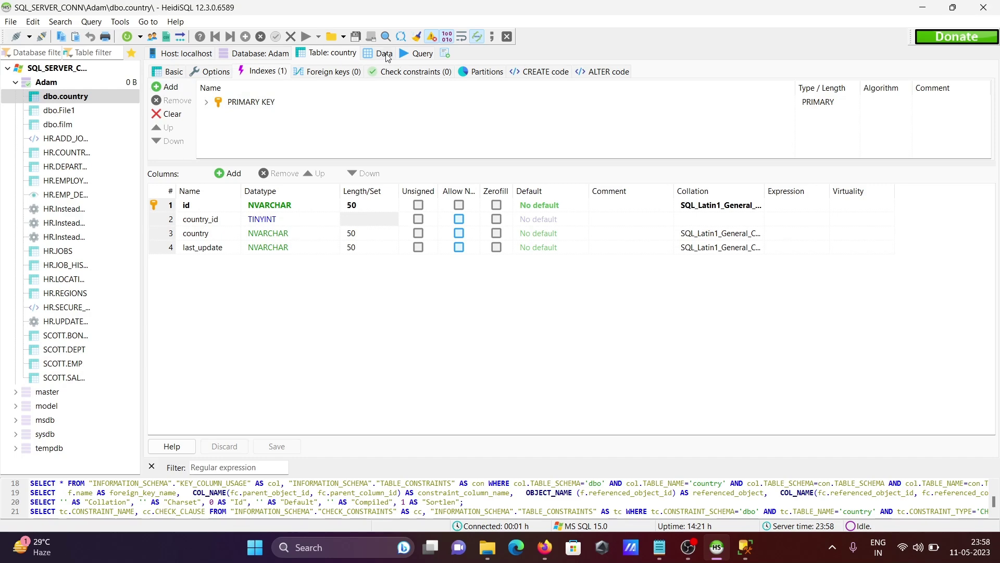
click(384, 53)
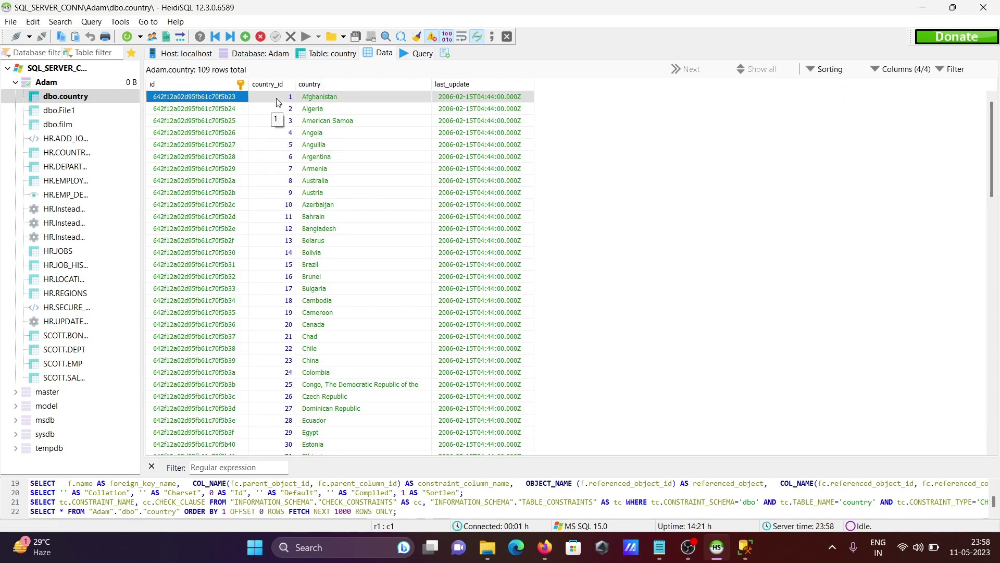
click(262, 54)
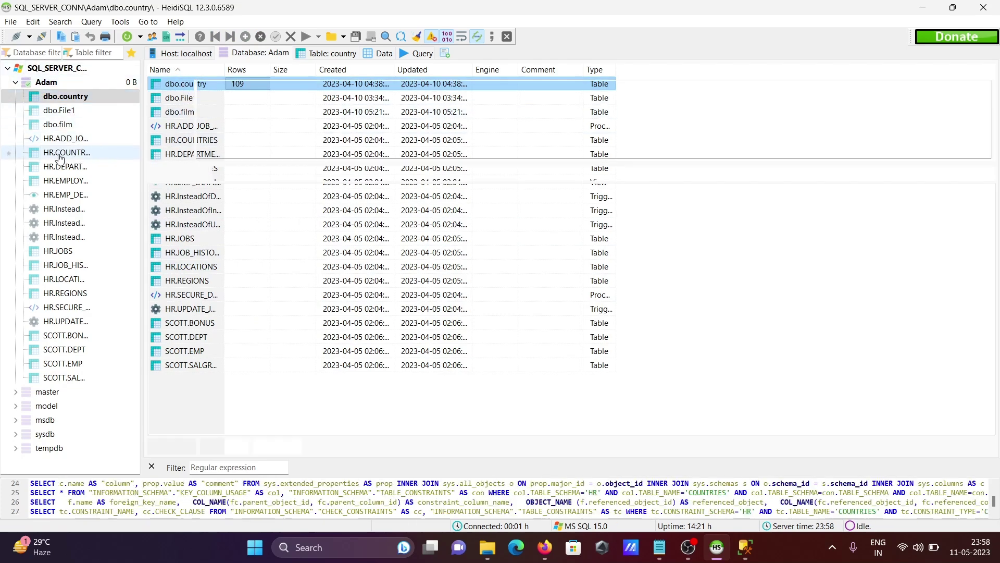
Step: Open HR.COUNTRIES, dismissing its context menu without choosing an action
right_click(60, 157)
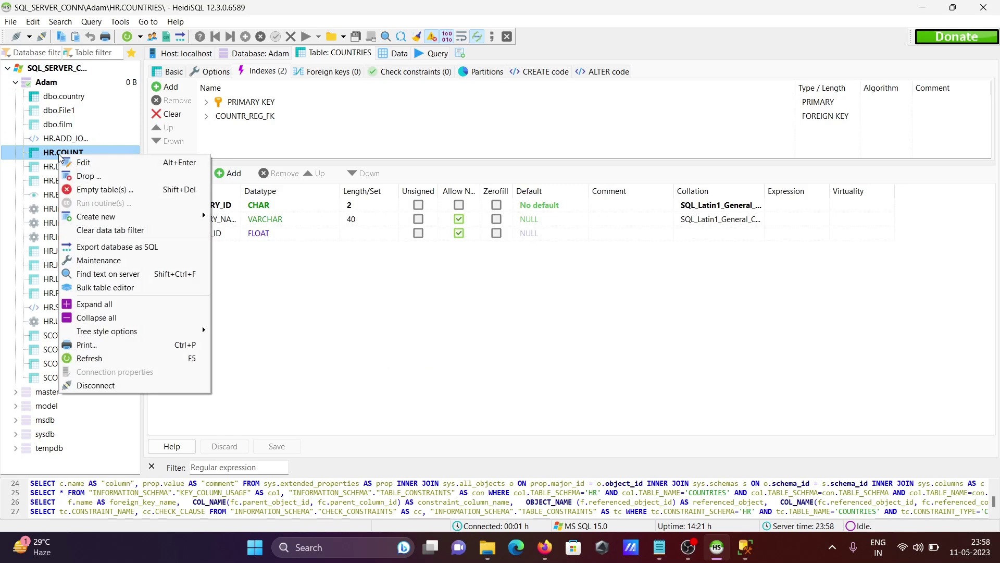
click(90, 163)
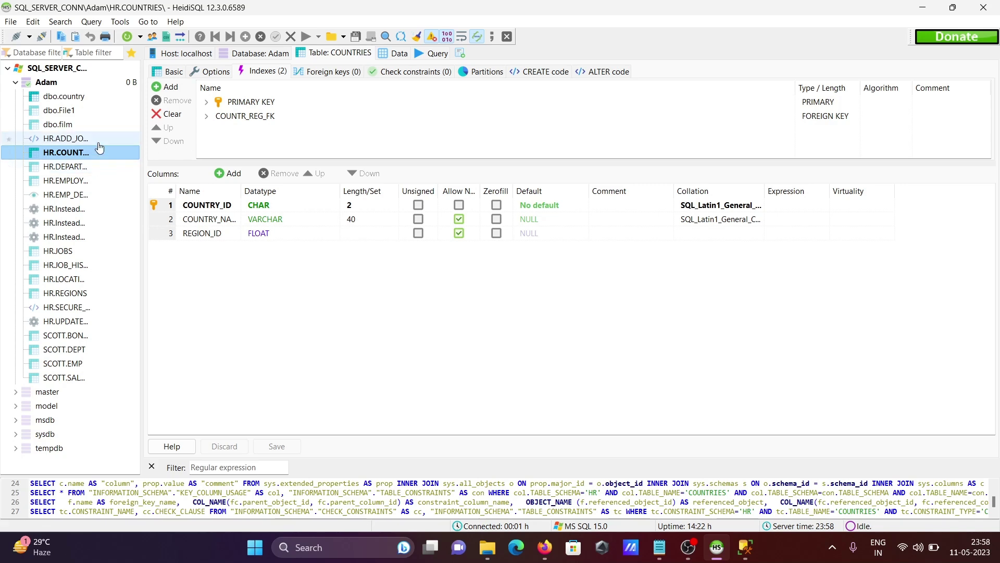
right_click(76, 155)
click(100, 163)
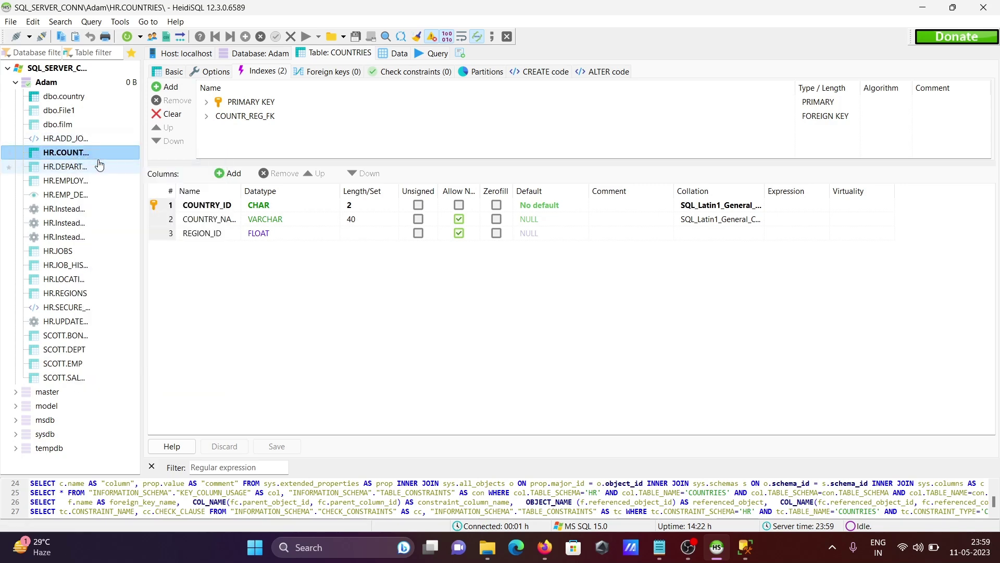
Step: Inspect the COUNTR_REG_FK index and COUNTRY_ID column, then switch to an empty query editor
click(284, 117)
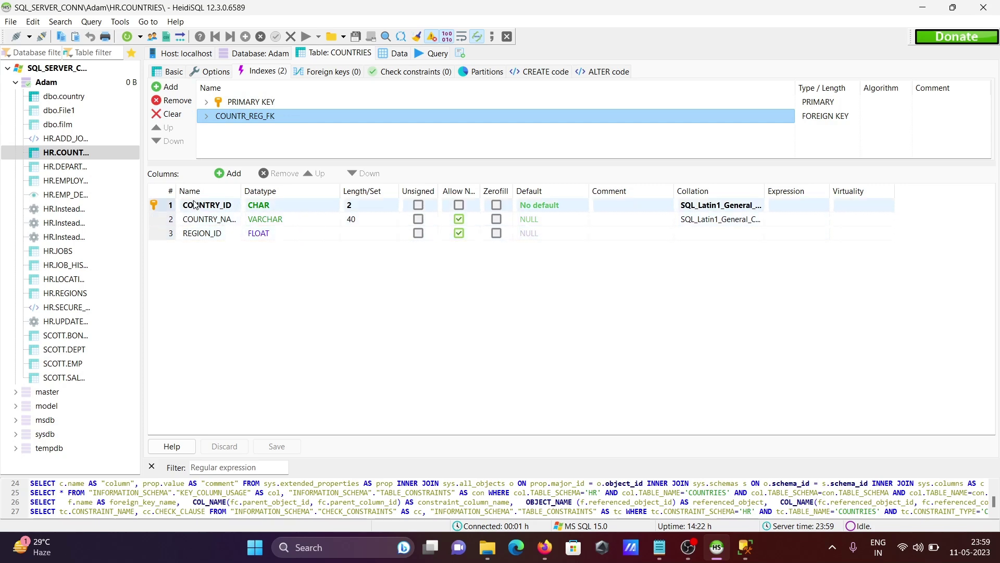
double_click(232, 207)
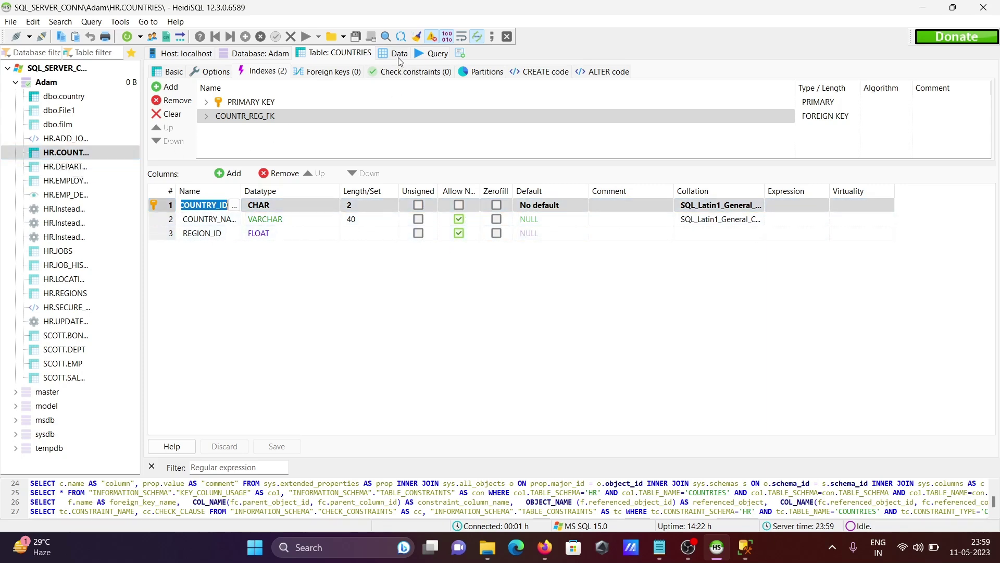
click(432, 53)
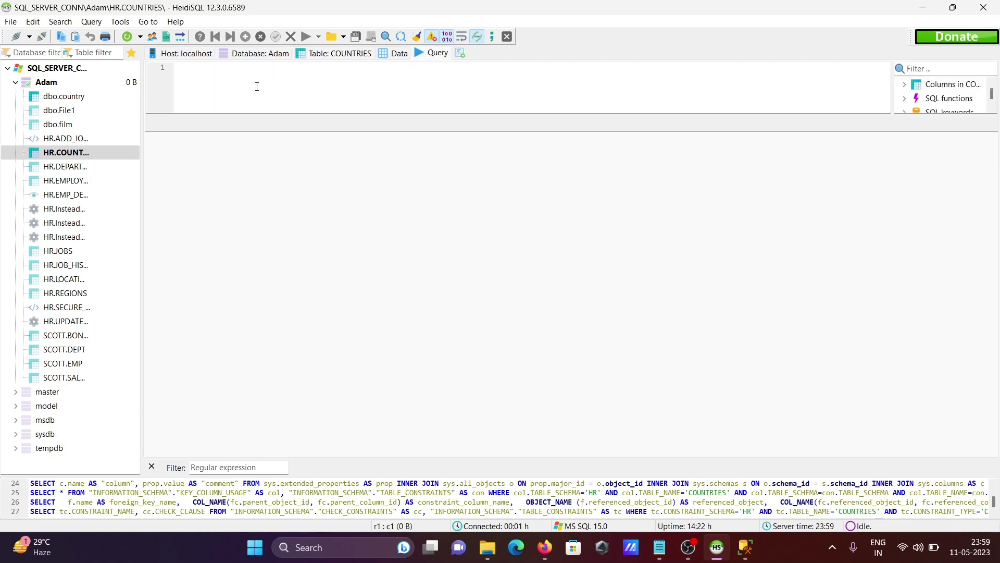
click(282, 84)
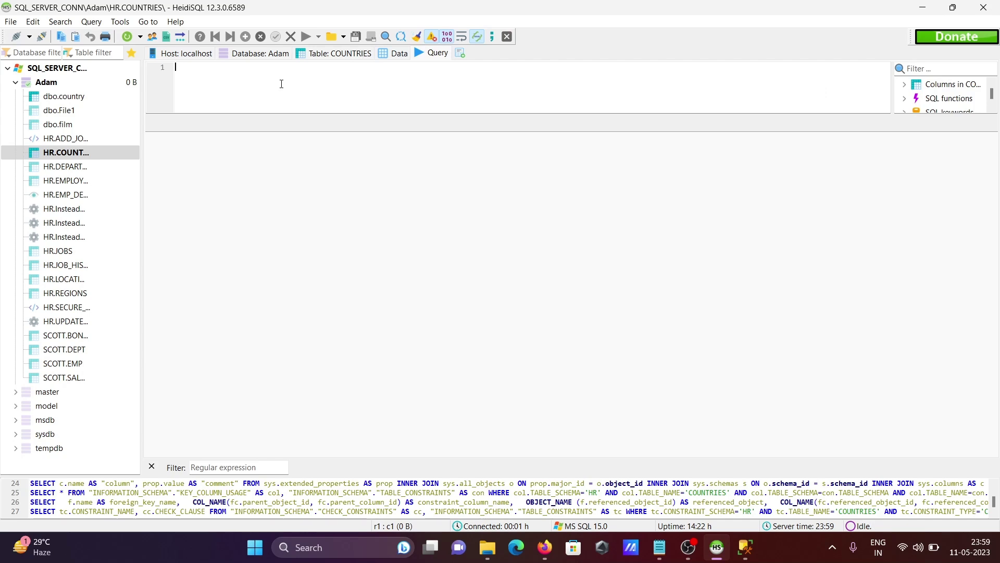